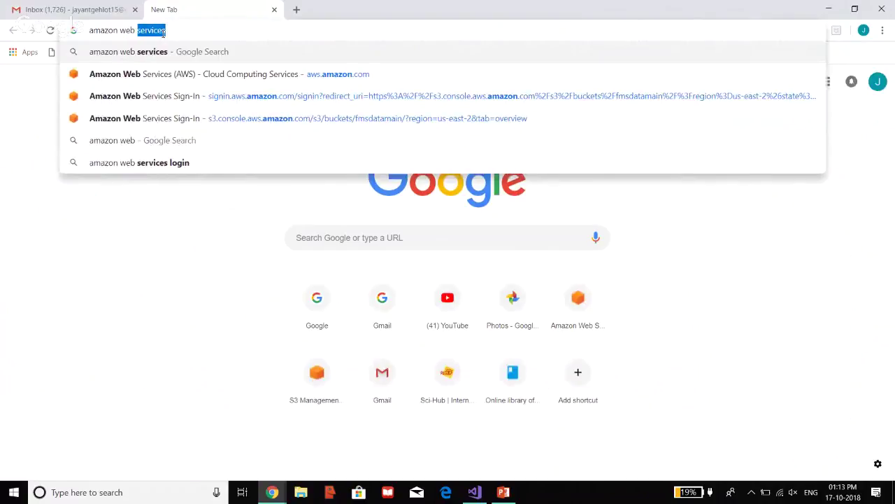
Search Google for amazon web services, open the AWS site and sign in to the console with the account password
key("Return")
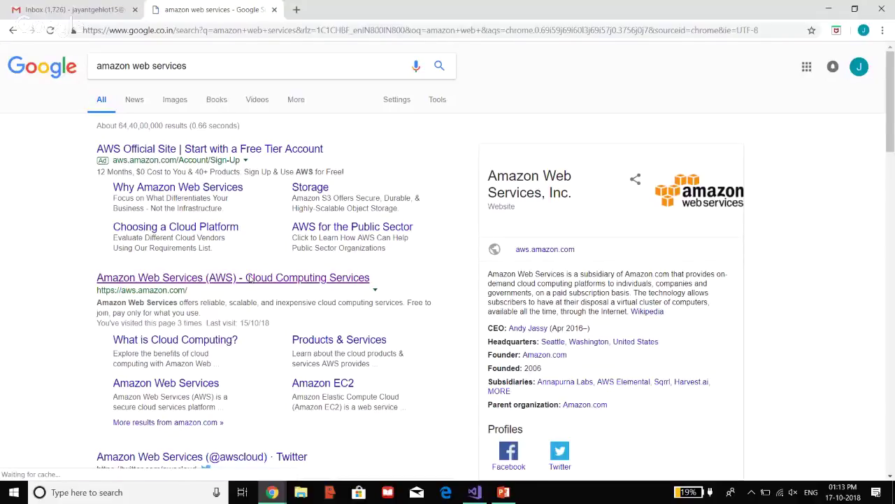
left_click(250, 279)
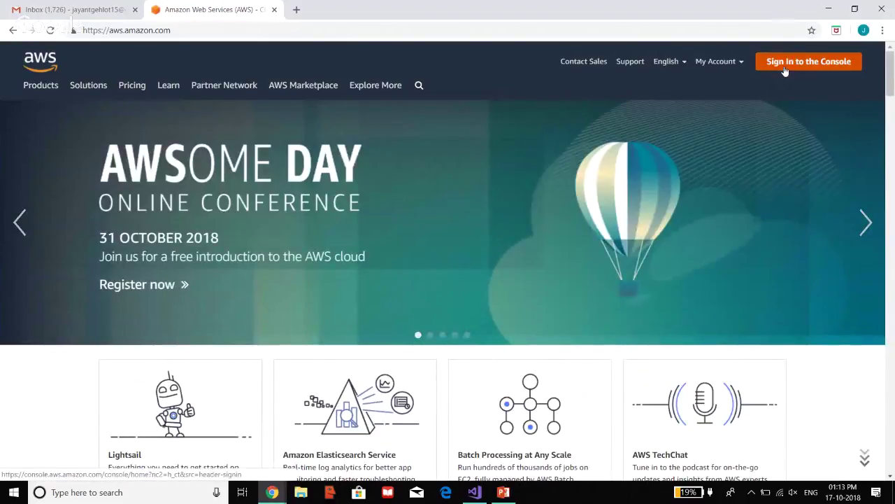
left_click(784, 69)
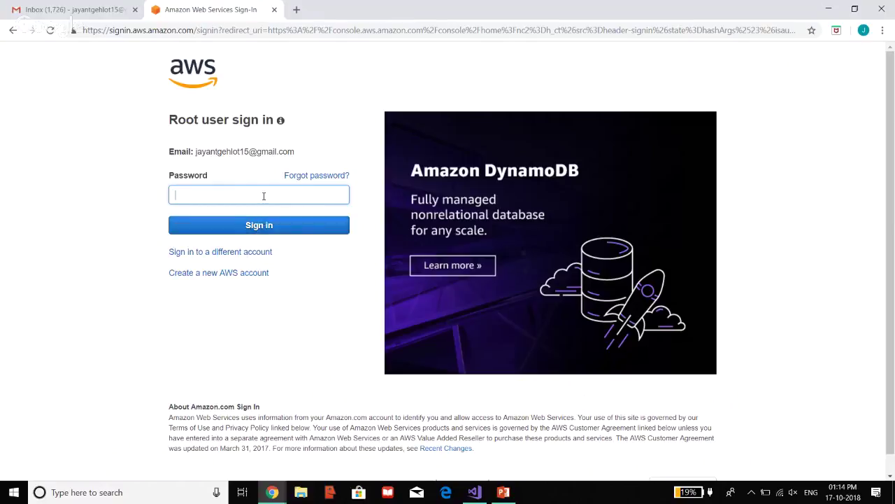
type("•••••••")
key("Return")
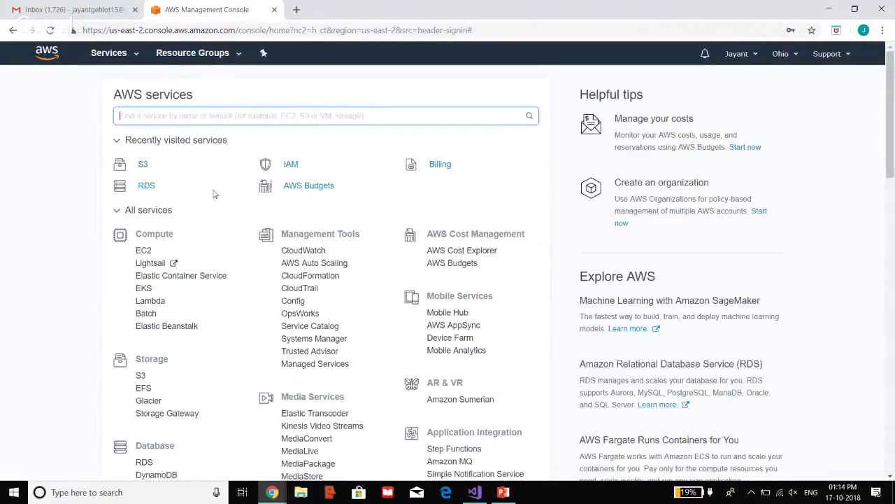
Look through the list of AWS services and open the S3 storage service
scroll(214, 190, "down", 4)
scroll(214, 186, "up", 2)
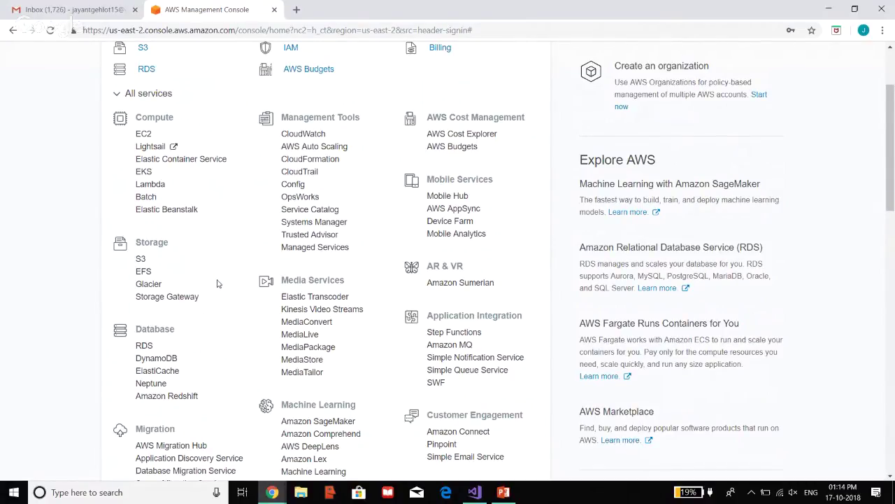
scroll(217, 282, "up", 1)
scroll(221, 280, "down", 3)
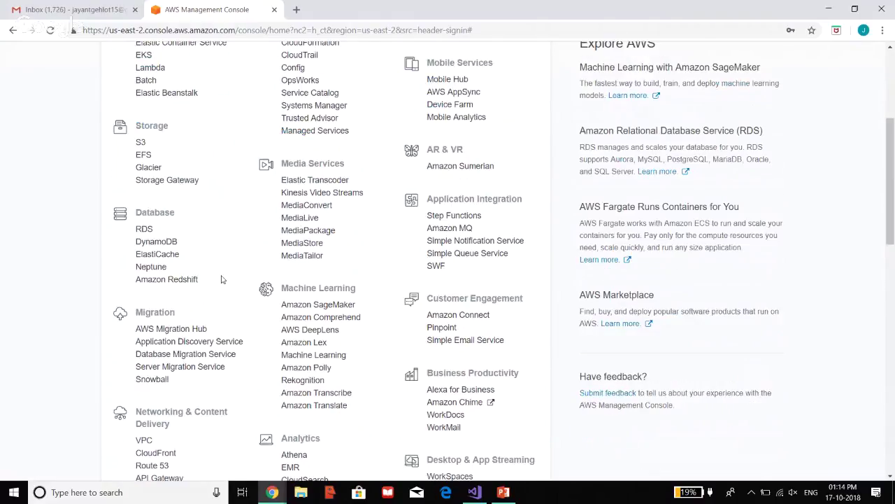
scroll(224, 275, "down", 5)
scroll(227, 273, "up", 7)
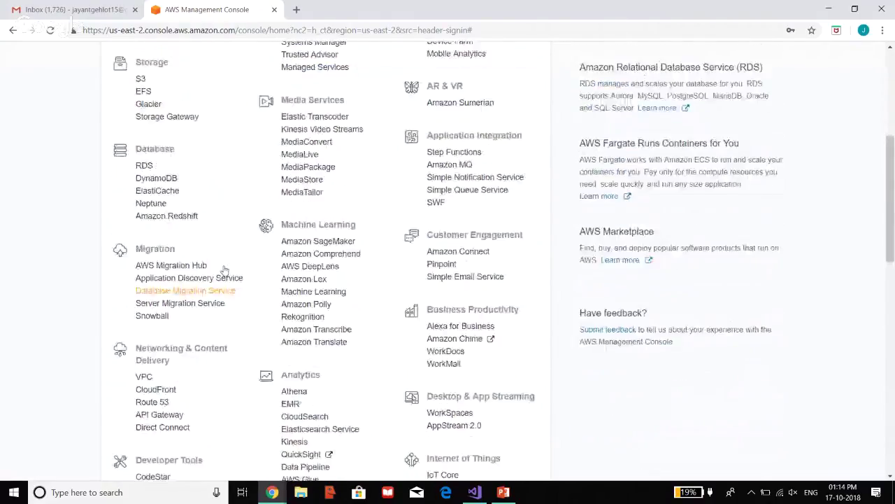
scroll(229, 269, "up", 2)
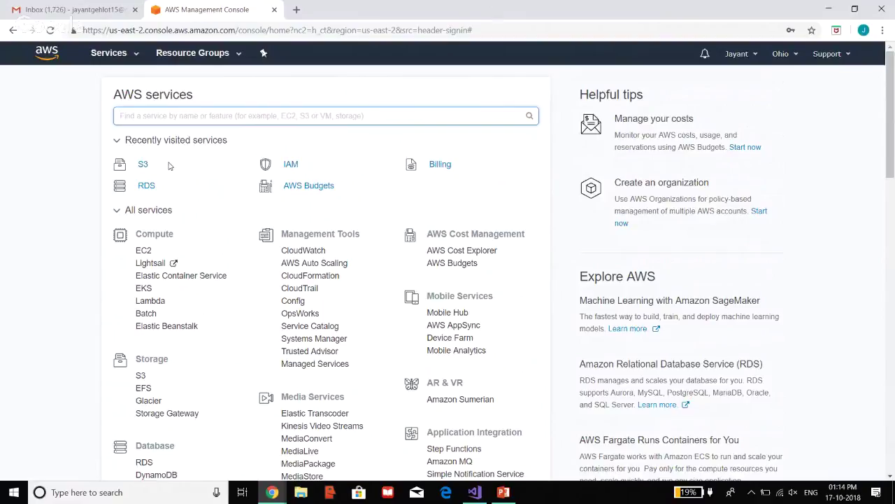
scroll(158, 152, "down", 5)
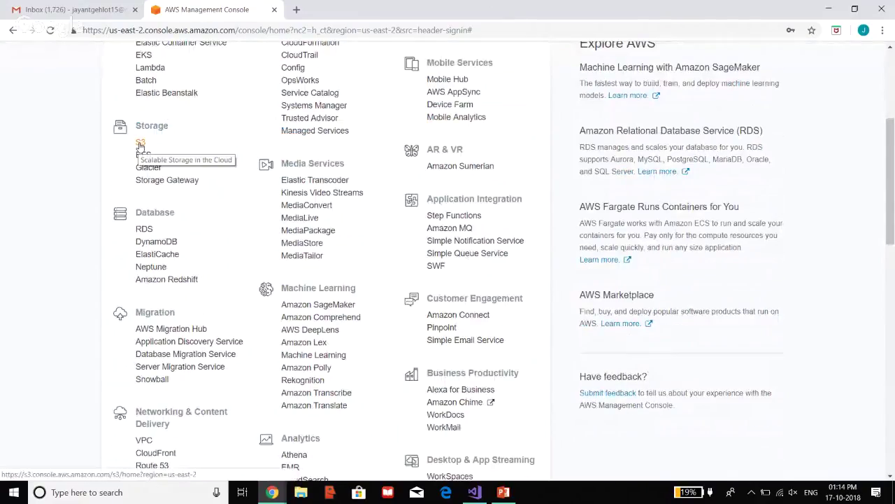
left_click(140, 146)
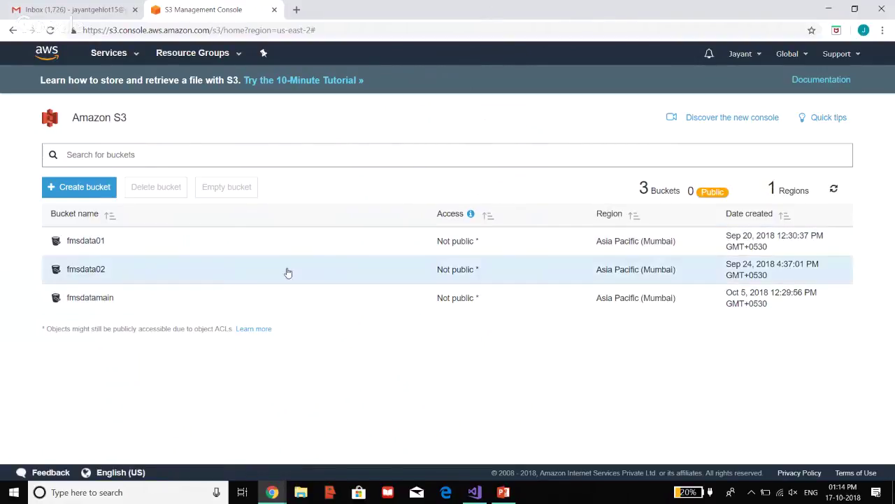
Start creating a new S3 bucket and name it nitttrchandigarh01
left_click(102, 187)
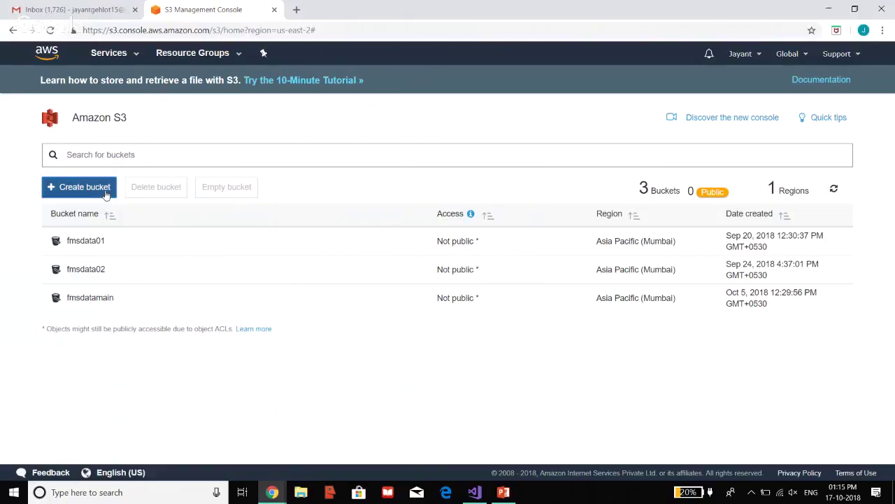
left_click(106, 194)
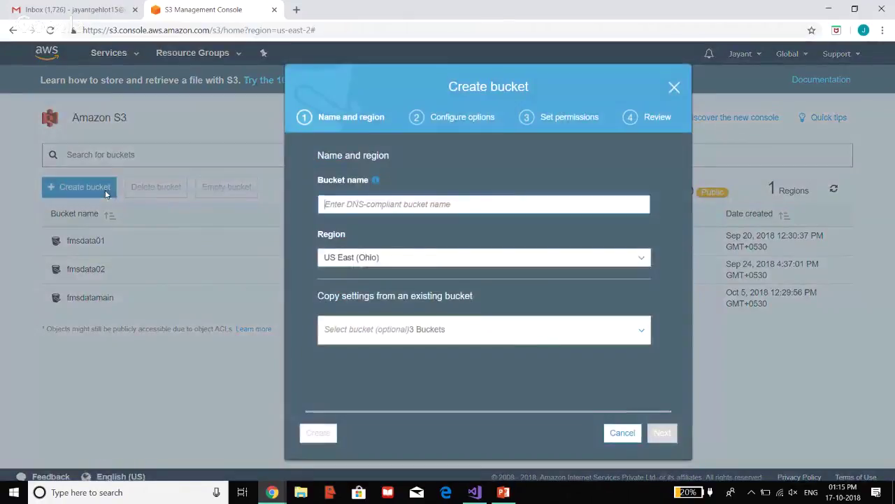
left_click(376, 198)
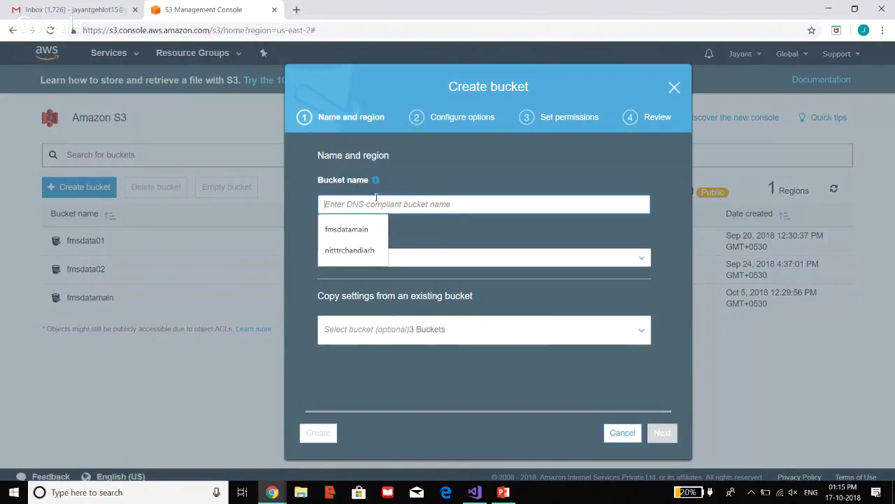
type("ni")
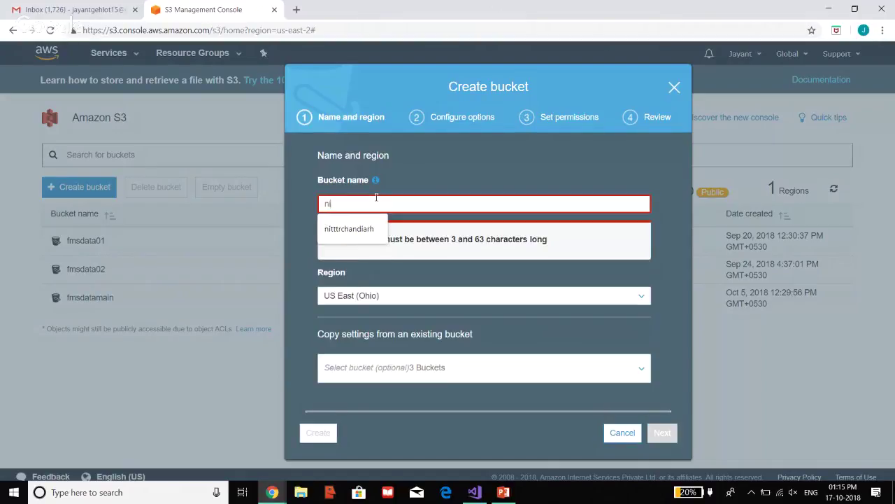
type("tttr")
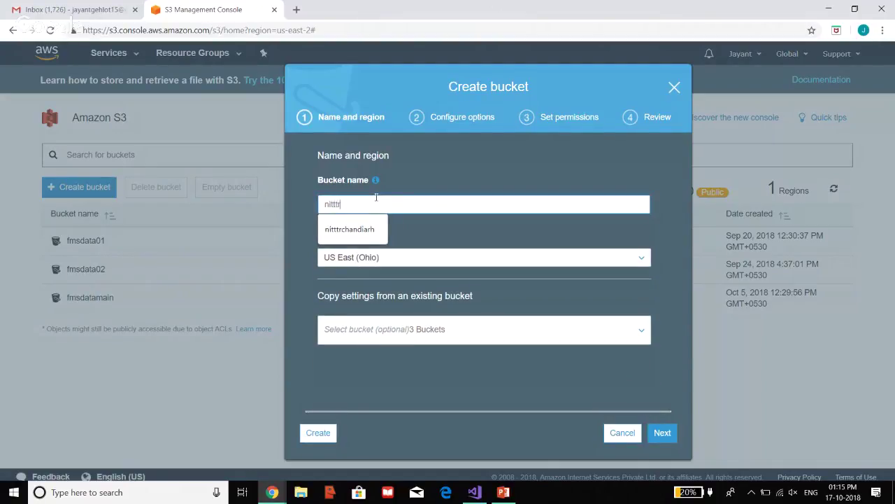
type("chandigar")
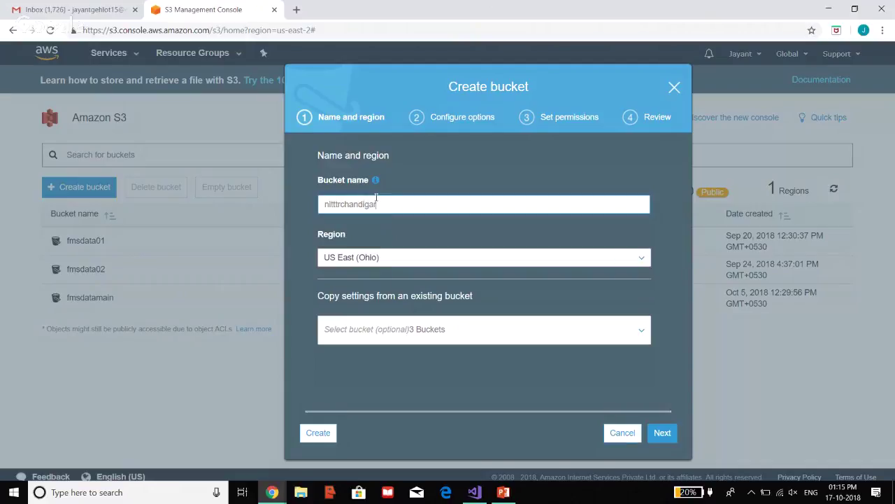
type("h01")
Set the bucket's region to Asia Pacific (Mumbai) and continue to the configuration options without copying settings from an existing bucket
double_click(376, 203)
left_click(450, 257)
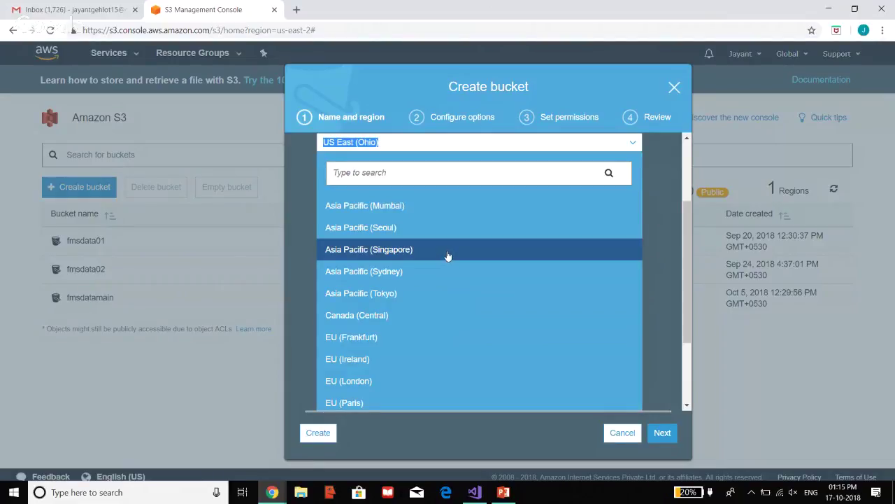
left_click(391, 208)
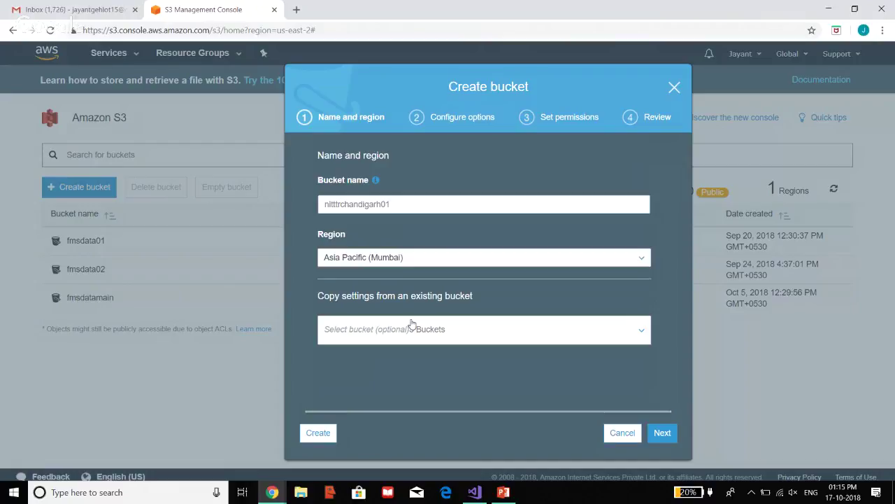
left_click(642, 333)
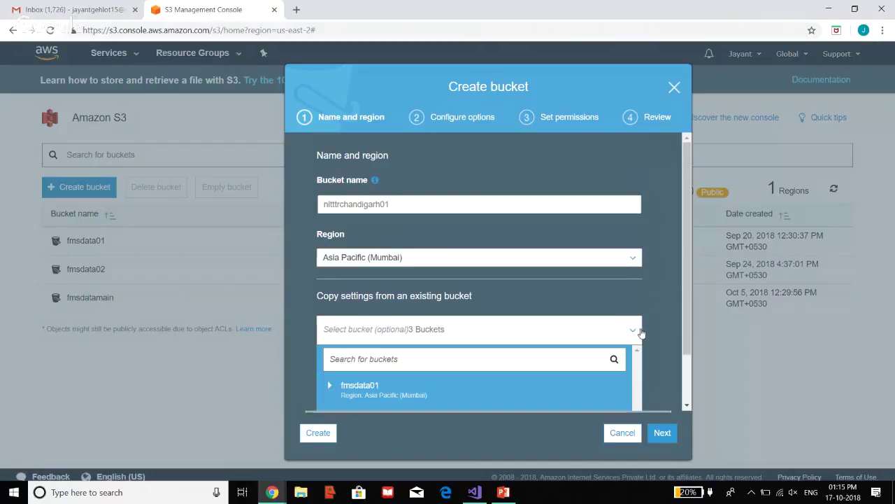
left_click(636, 330)
left_click(655, 430)
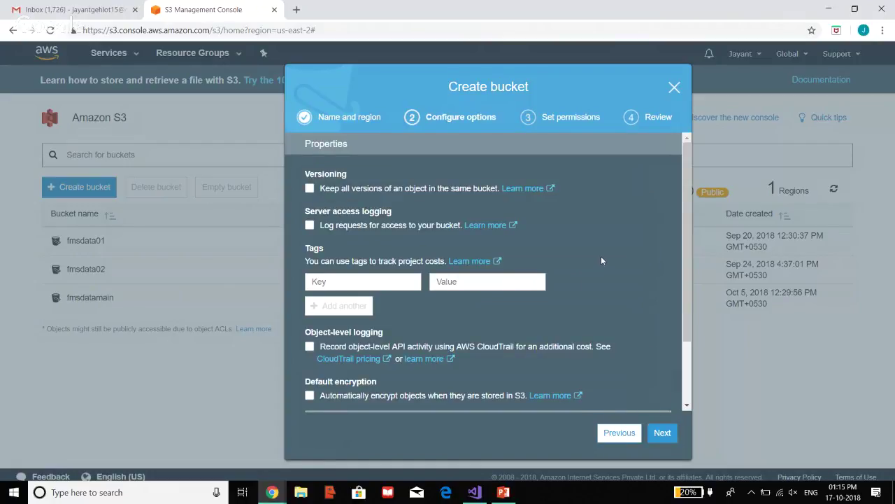
Keep the default options and permissions, review the settings and create the nitttrchandigarh01 bucket
scroll(604, 248, "down", 1)
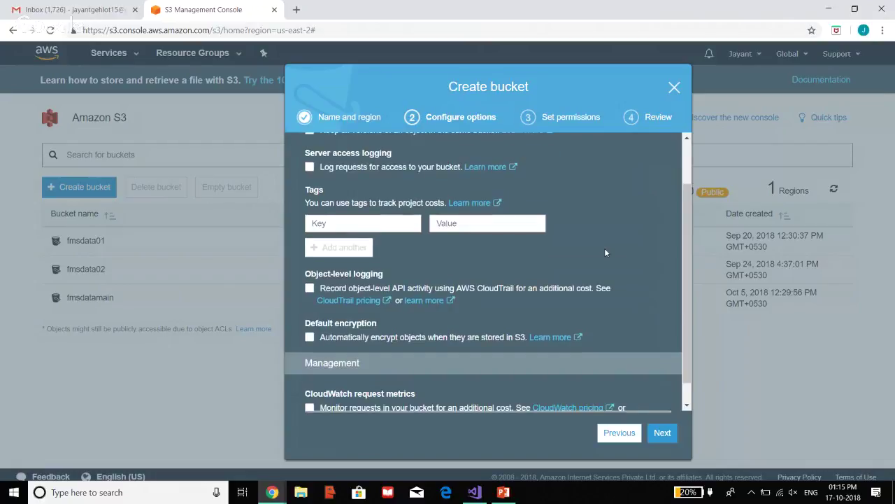
scroll(604, 247, "up", 1)
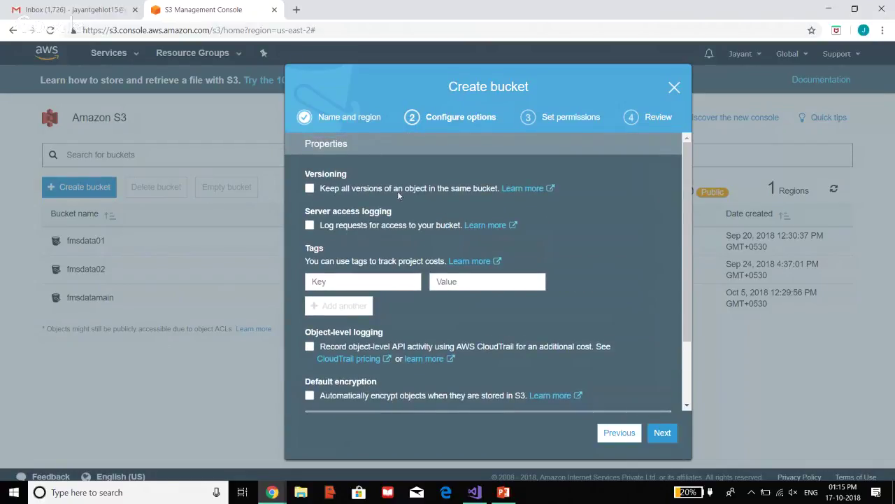
scroll(575, 219, "down", 1)
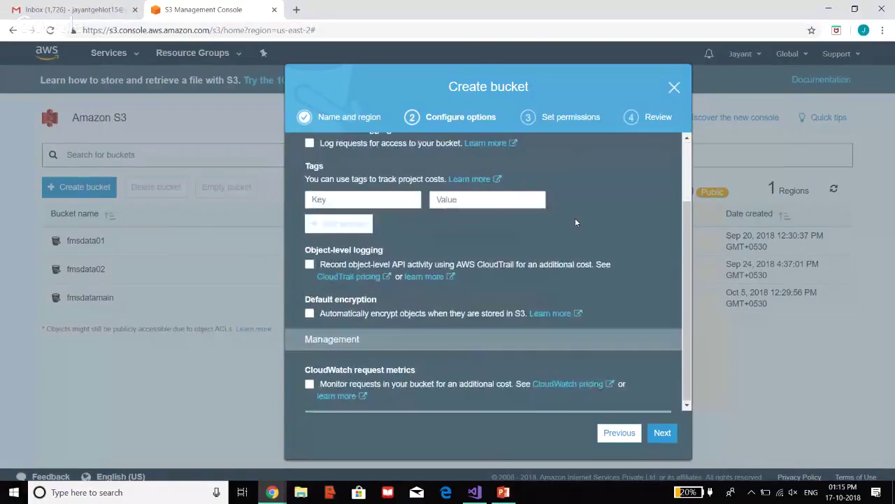
left_click(662, 433)
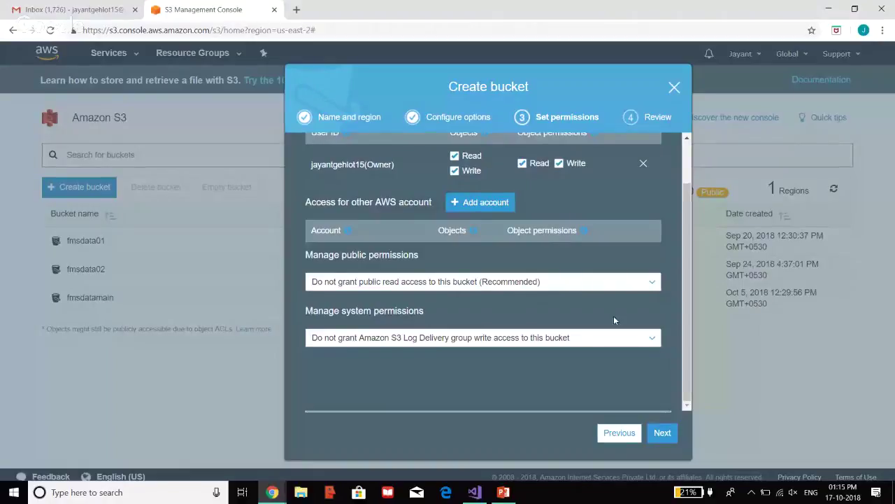
left_click(662, 433)
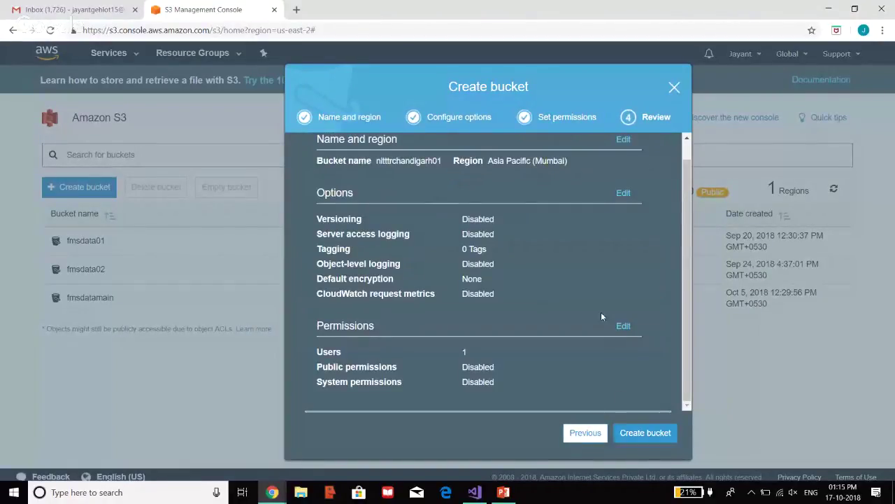
scroll(598, 313, "up", 1)
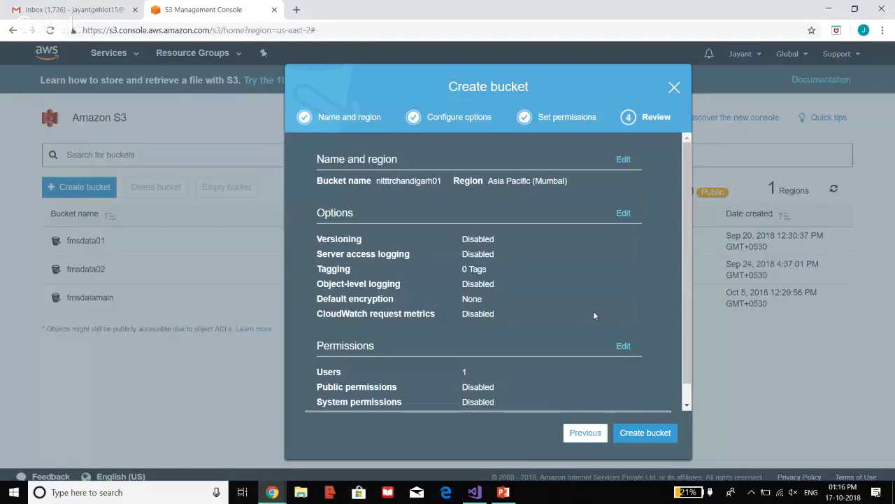
scroll(521, 280, "down", 1)
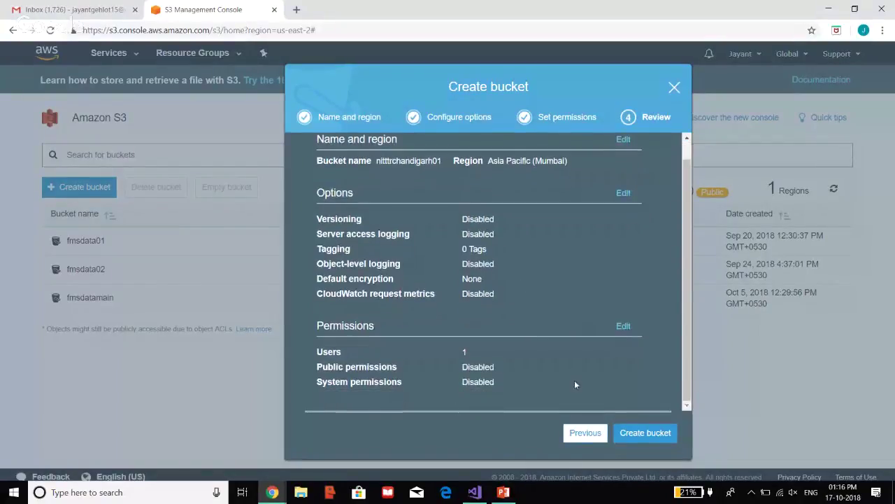
left_click(625, 432)
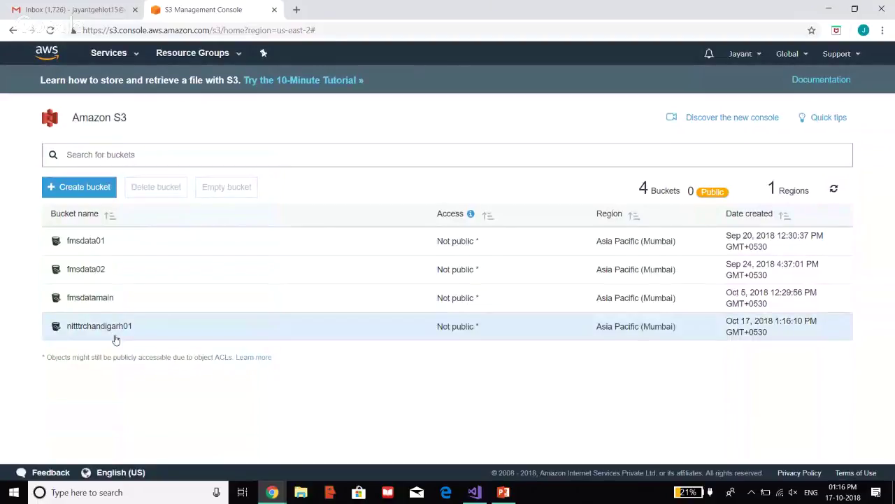
View the overview of the nitttrchandigarh01 bucket, return to the bucket list and minimize the browser window
left_click(108, 334)
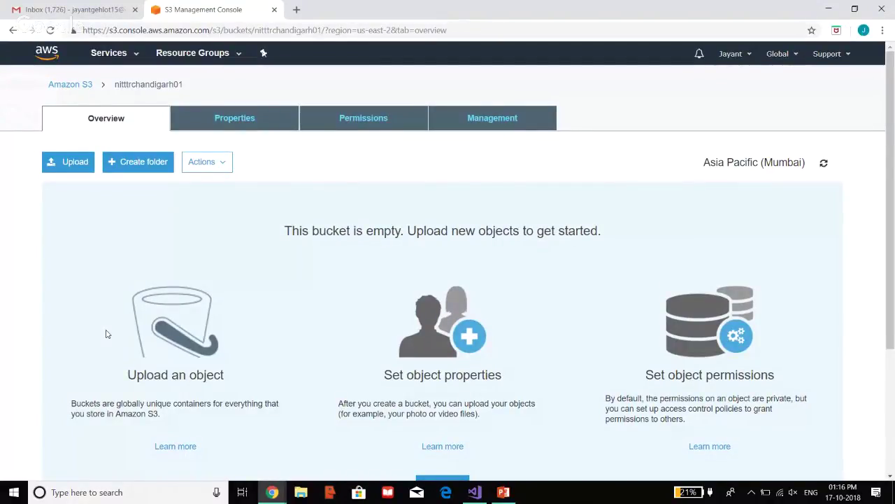
left_click(12, 30)
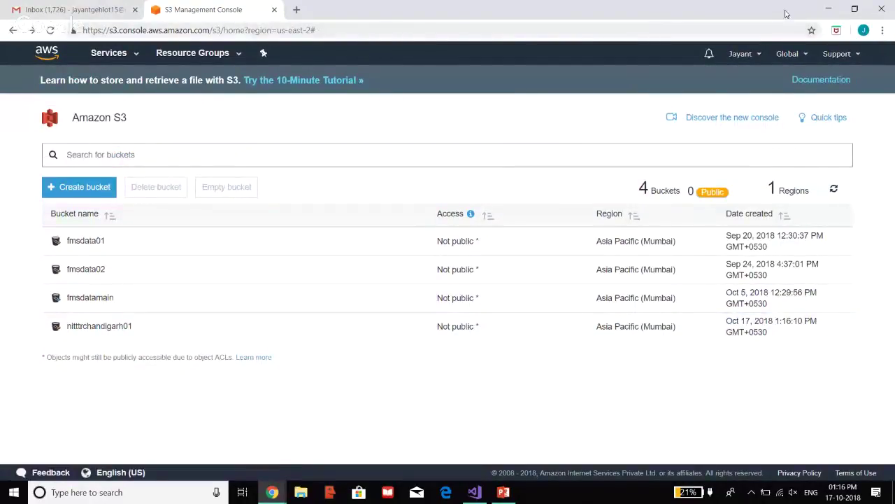
left_click(826, 7)
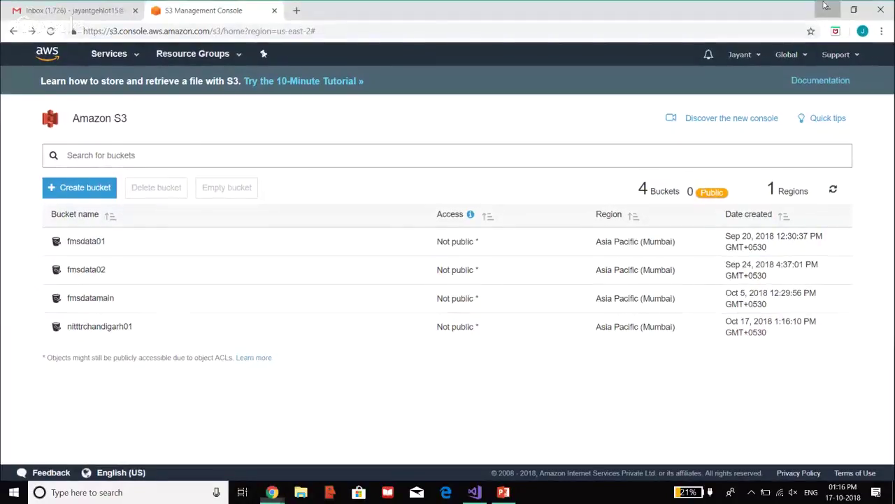